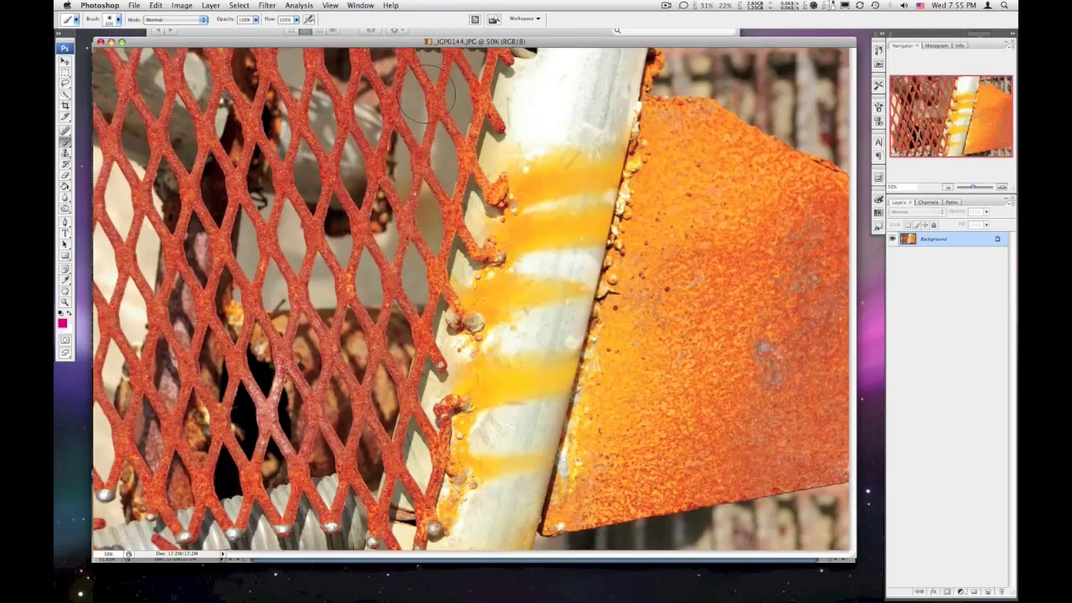
Copy the rusty mesh photo from IGP0144 into IGP0786 as Layer 1 using the Move tool
left_click_drag(284, 42, 397, 196)
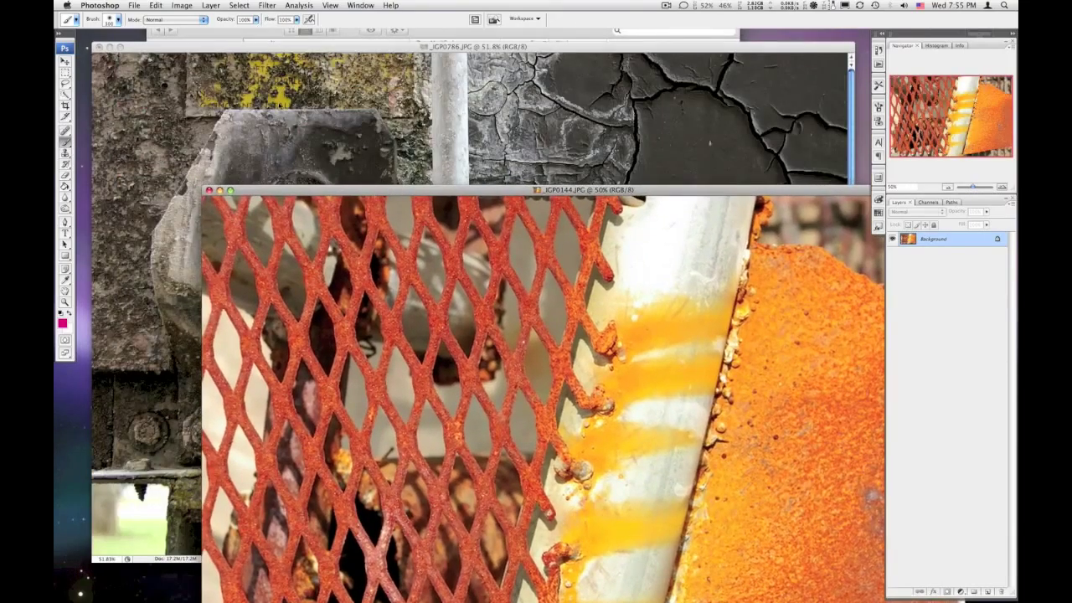
left_click(67, 62)
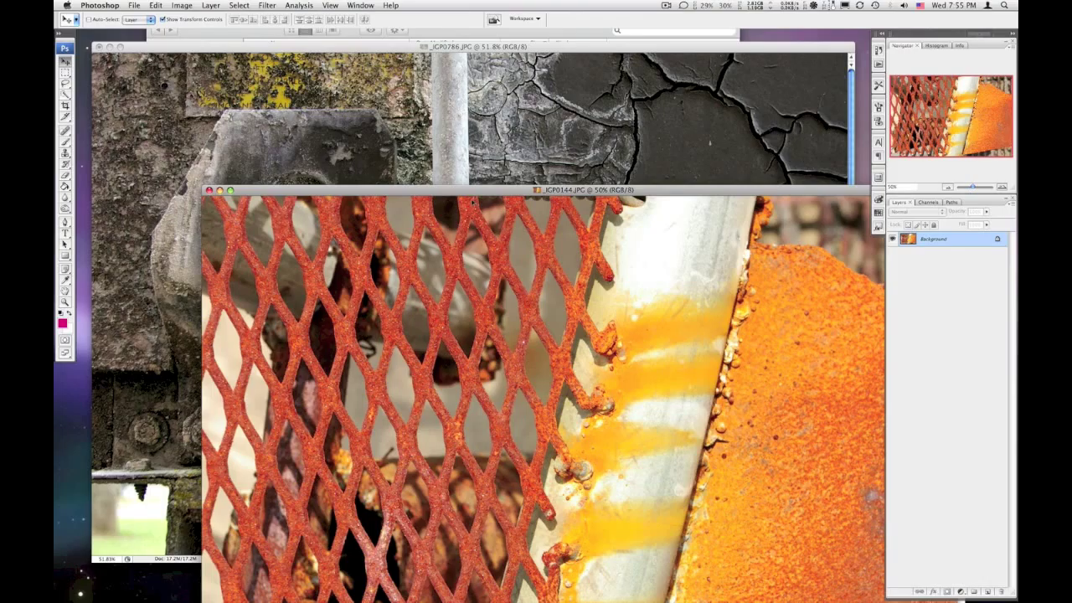
left_click_drag(473, 201, 444, 154)
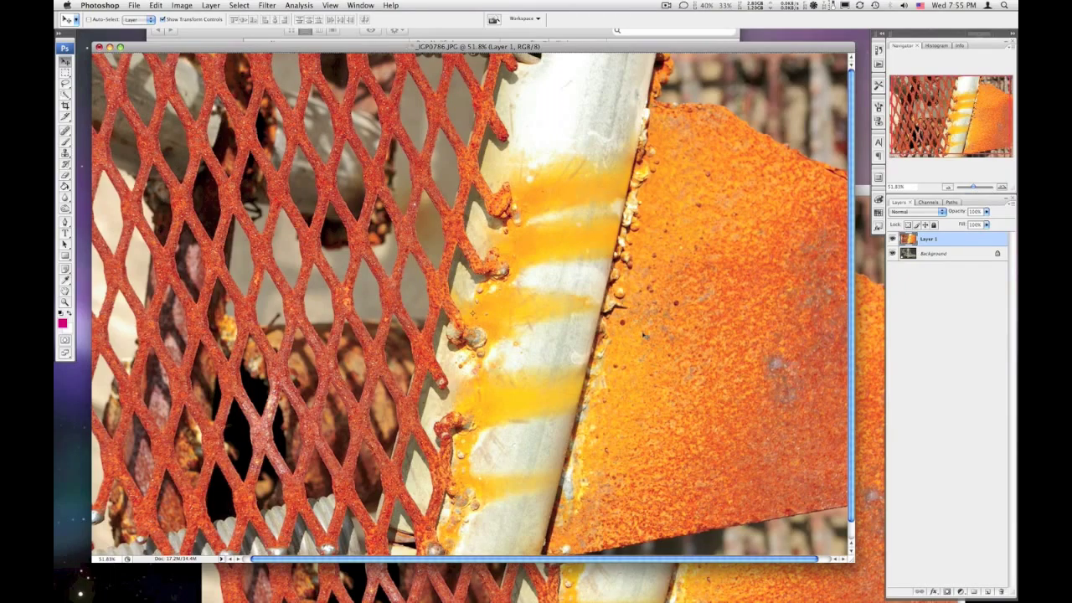
Close the original IGP0144 photo and dock IGP0786 into the tabbed workspace
left_click(860, 200)
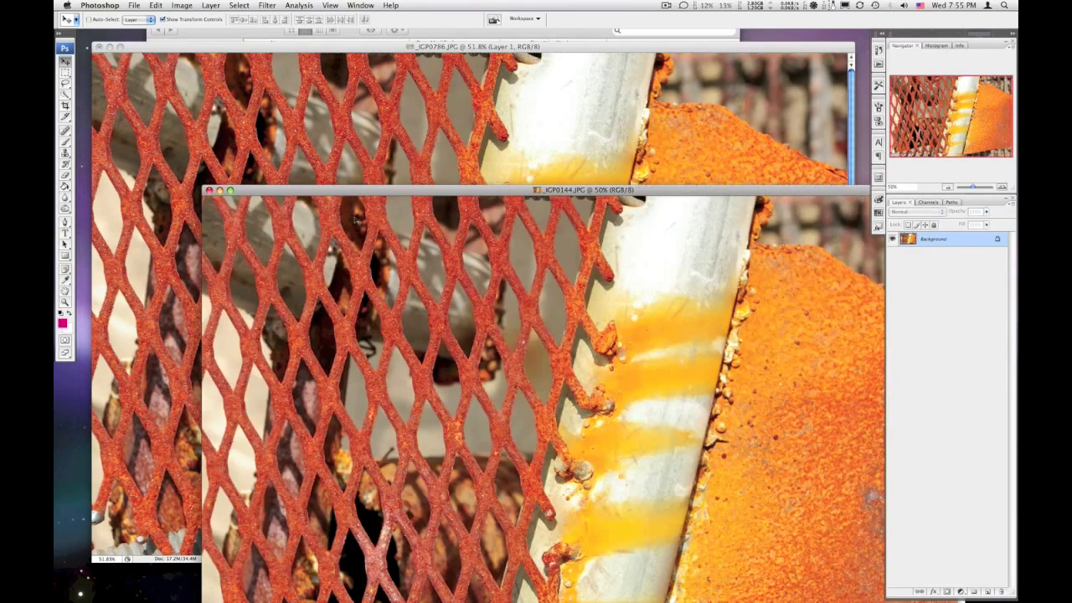
left_click(208, 190)
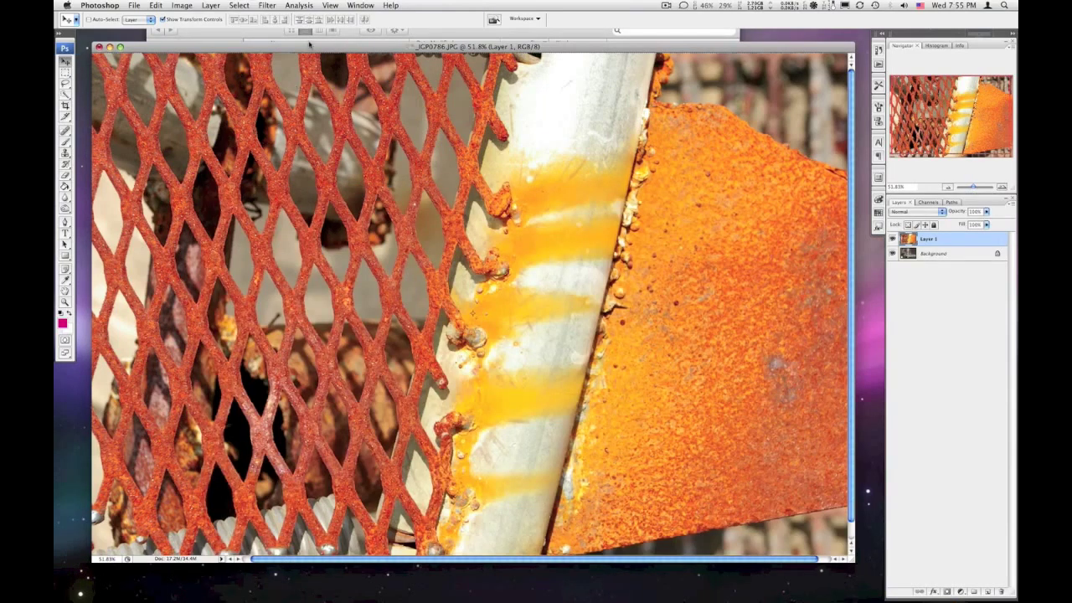
left_click_drag(310, 45, 310, 42)
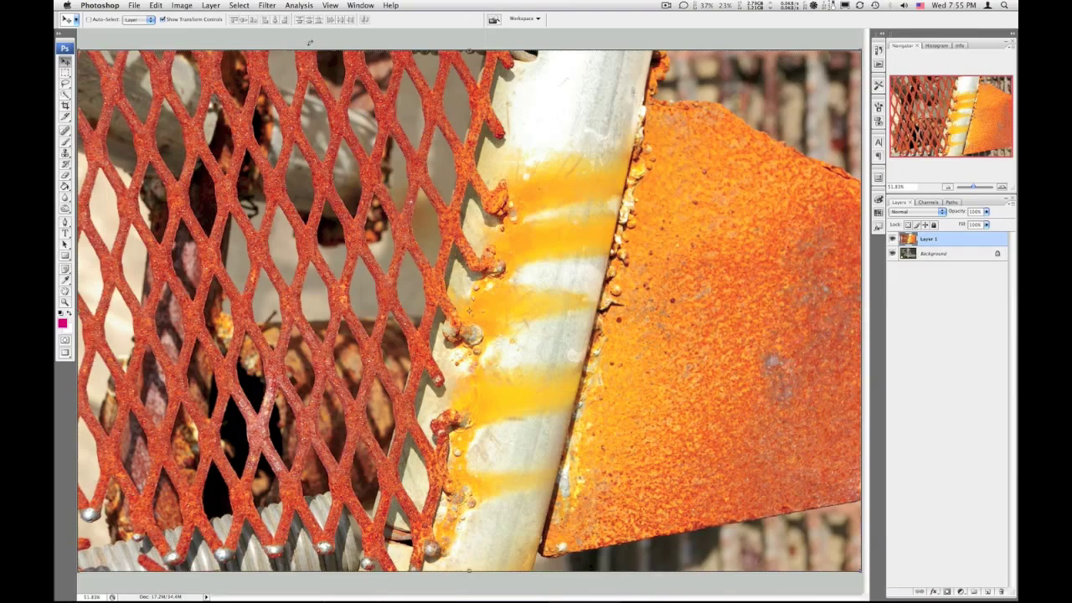
Fit the composite to the window, then cycle Layer 1's blend mode through Dissolve, Multiply and the burn modes to Lighten
key("super+0")
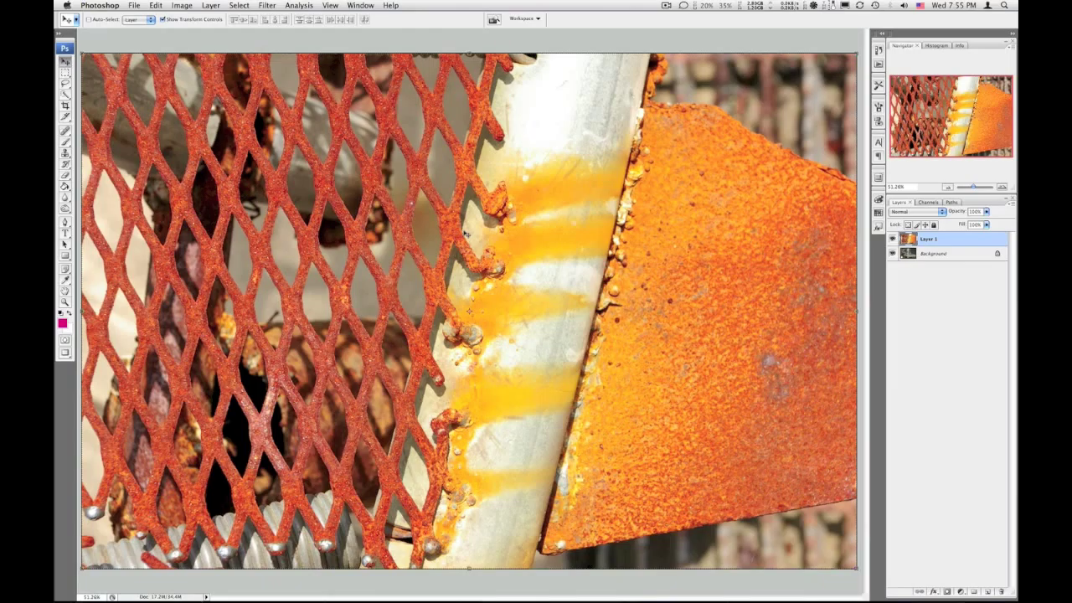
key("shift+plus")
key("shift+plus")
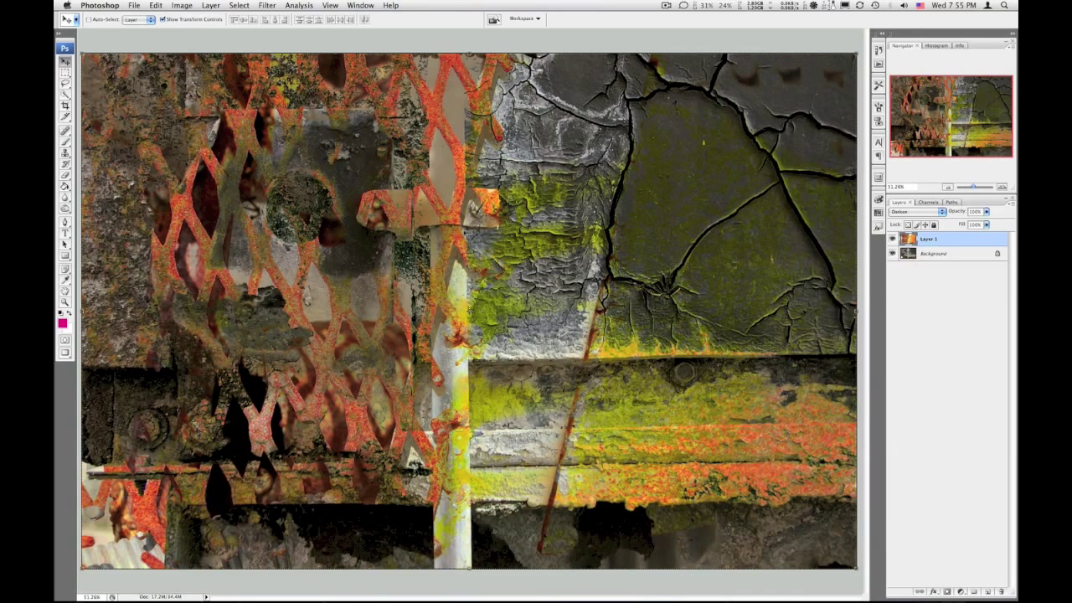
key("shift+plus")
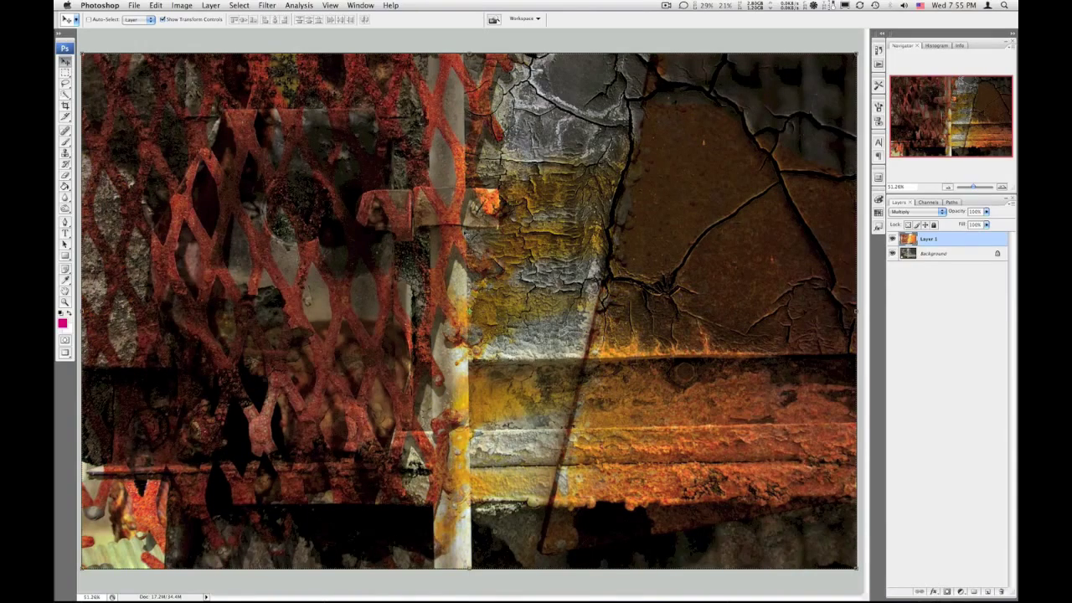
key("shift+plus")
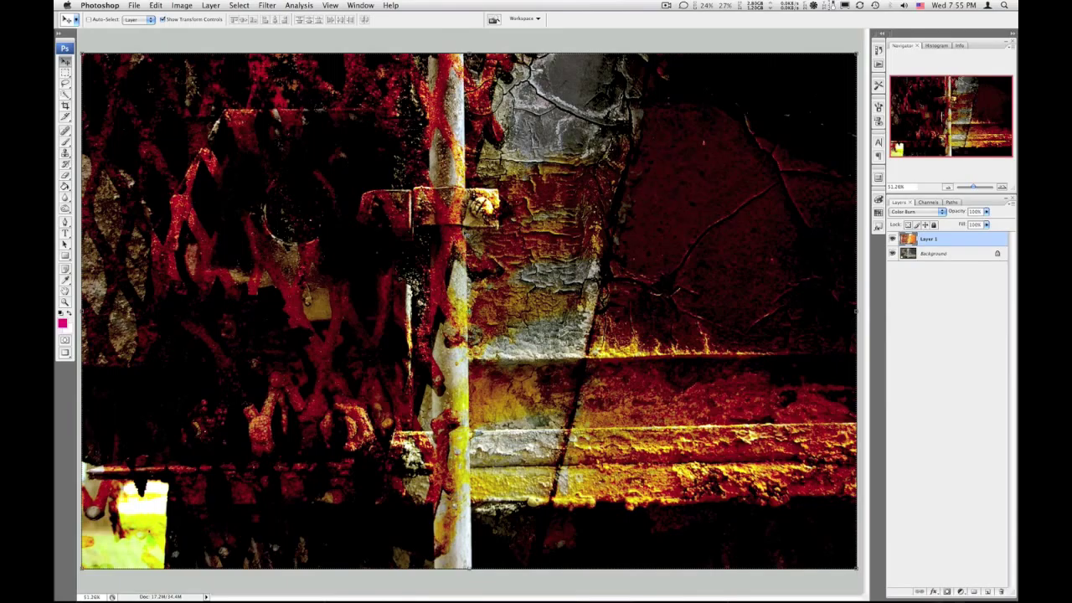
key("shift+plus")
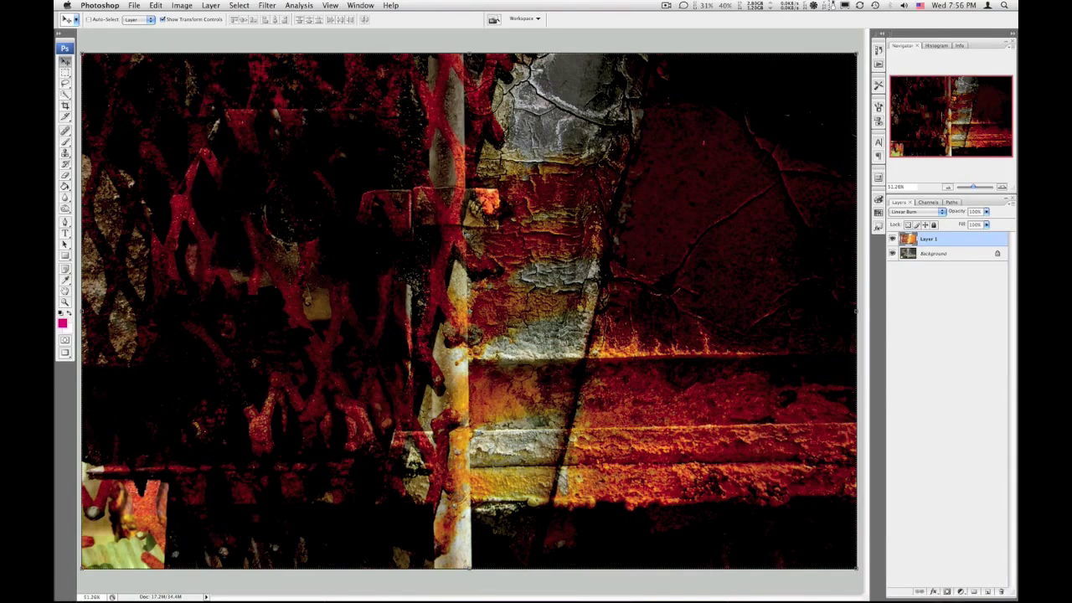
key("shift+plus")
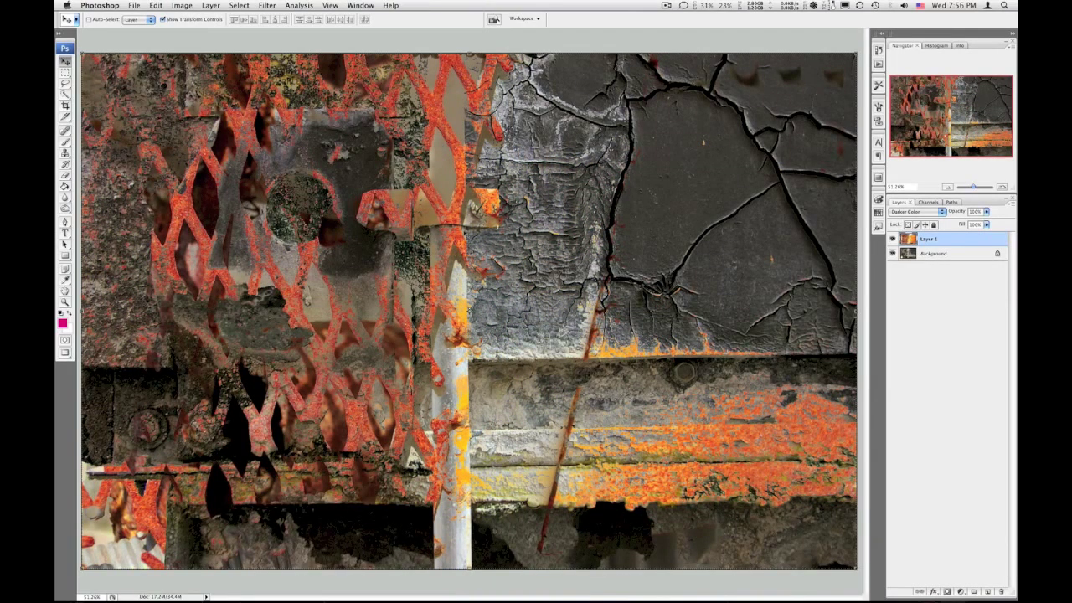
key("shift+plus")
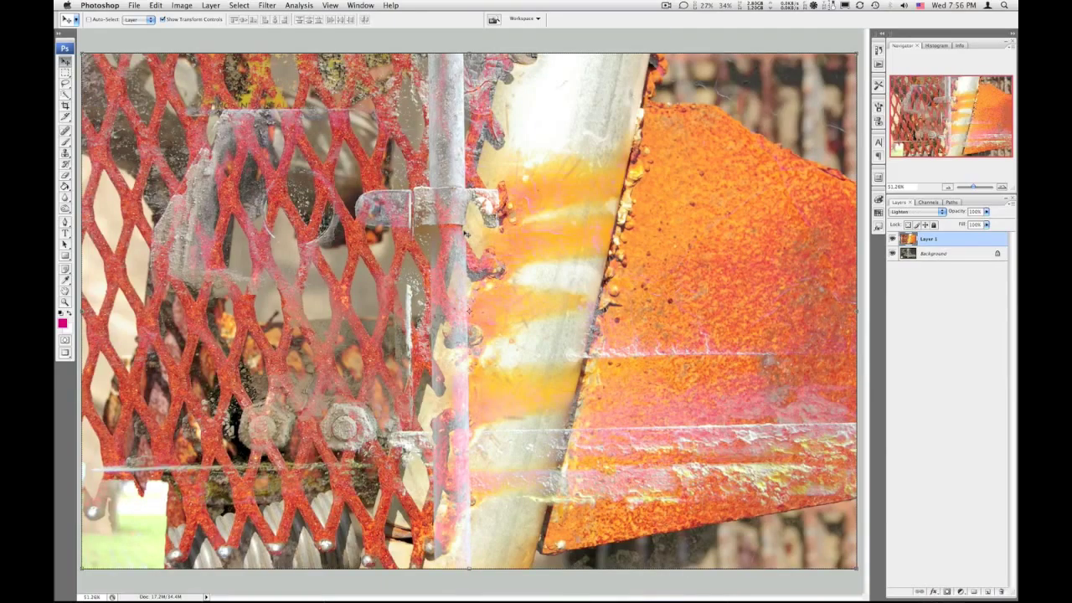
Step Layer 1's blend mode from Screen through the light modes and Difference to Exclusion, then preview Hue
key("shift+plus")
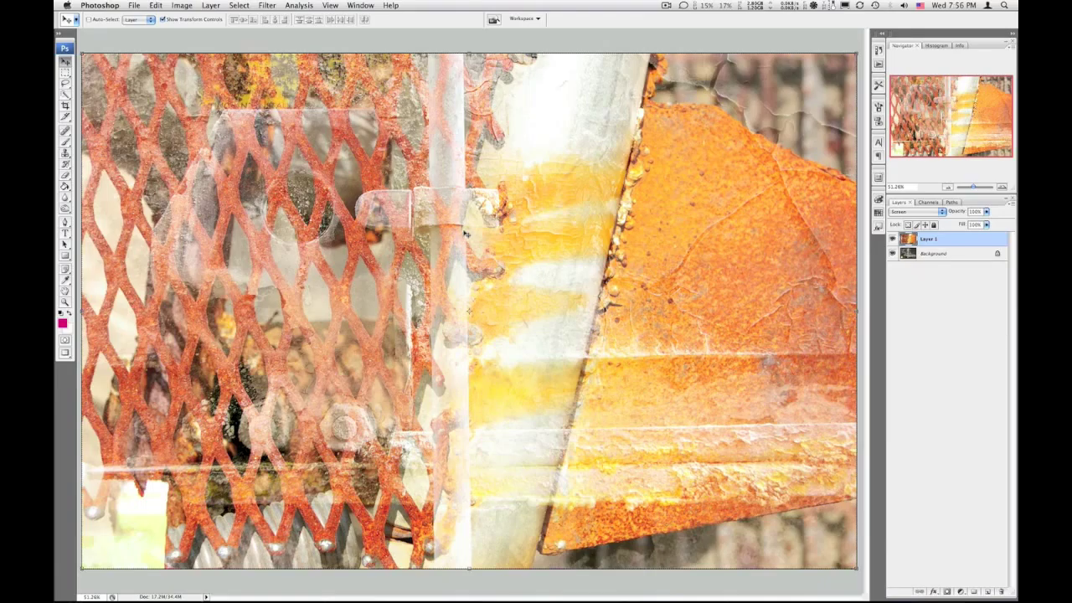
key("shift+plus")
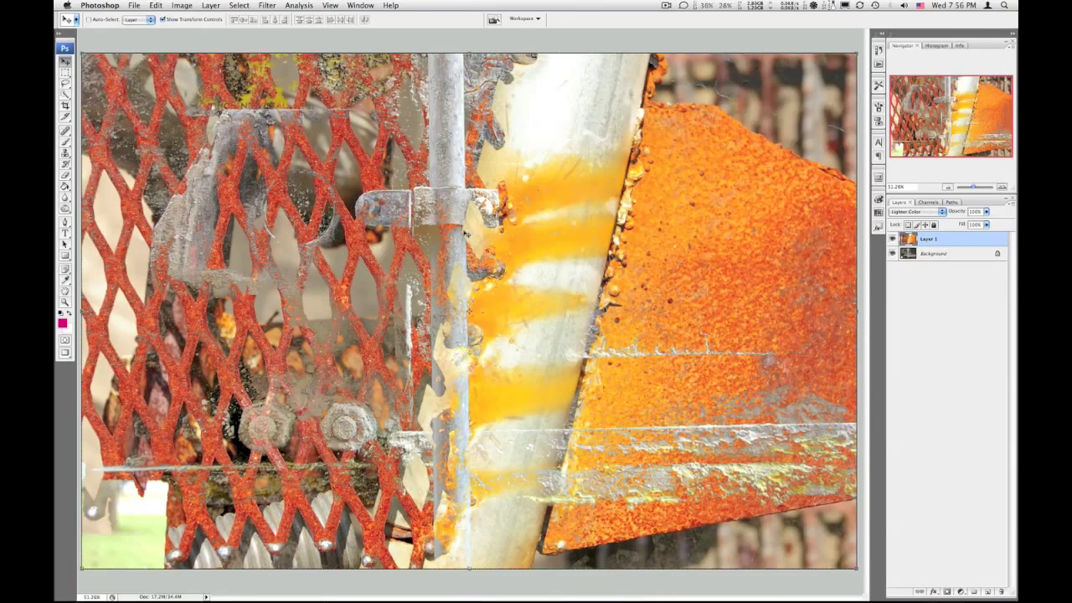
key("shift+plus")
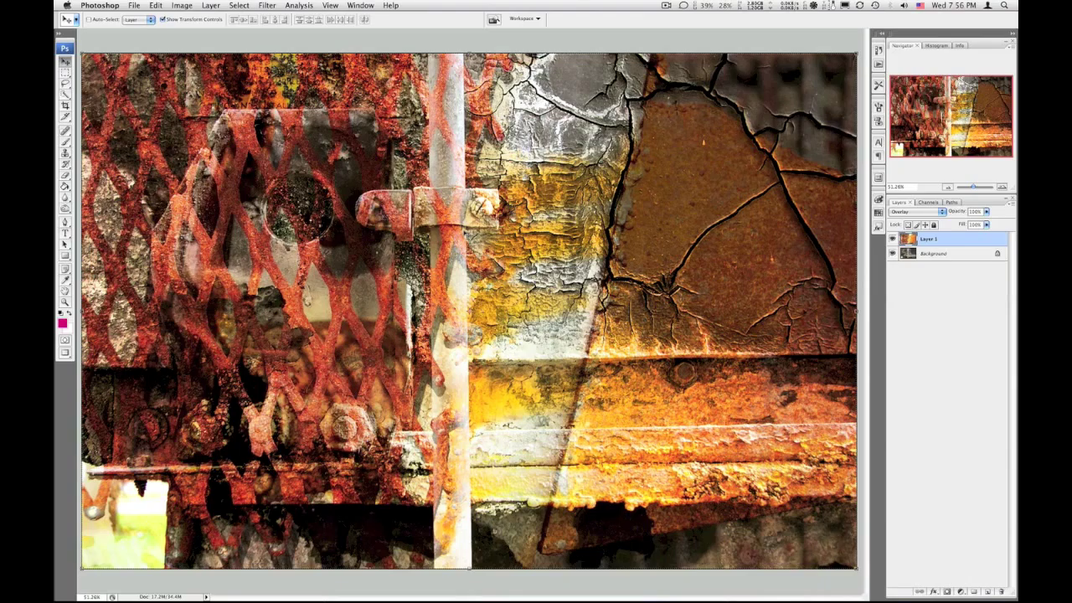
key("shift+plus")
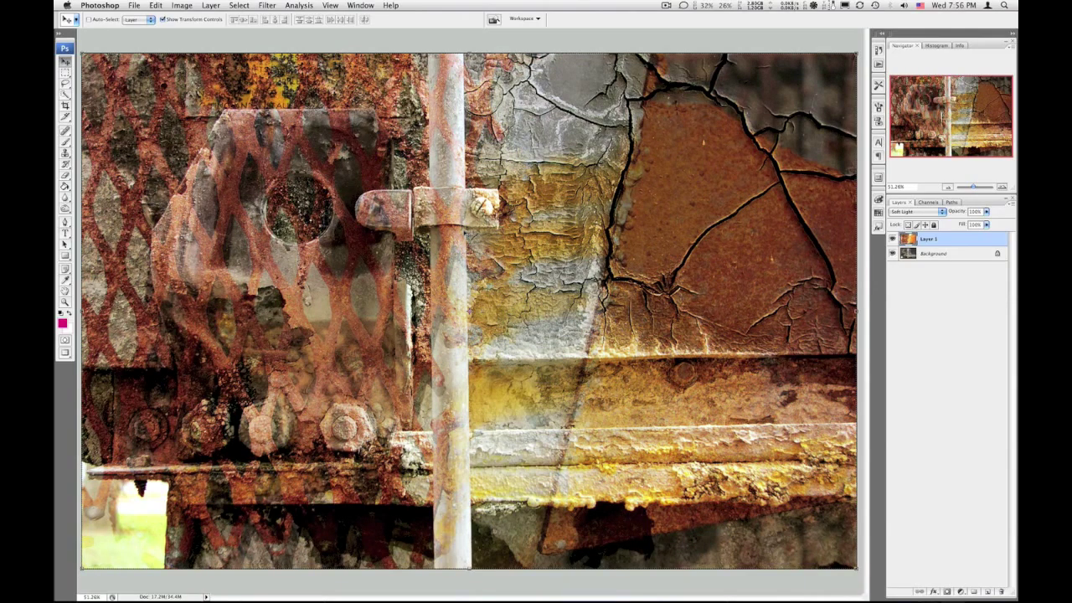
key("shift+plus")
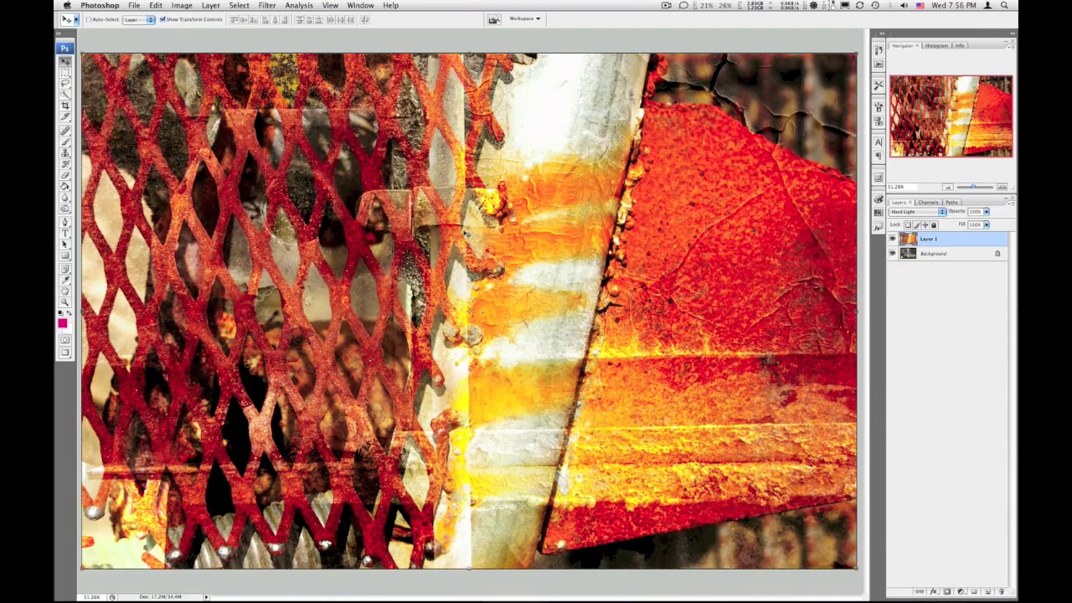
key("shift+plus")
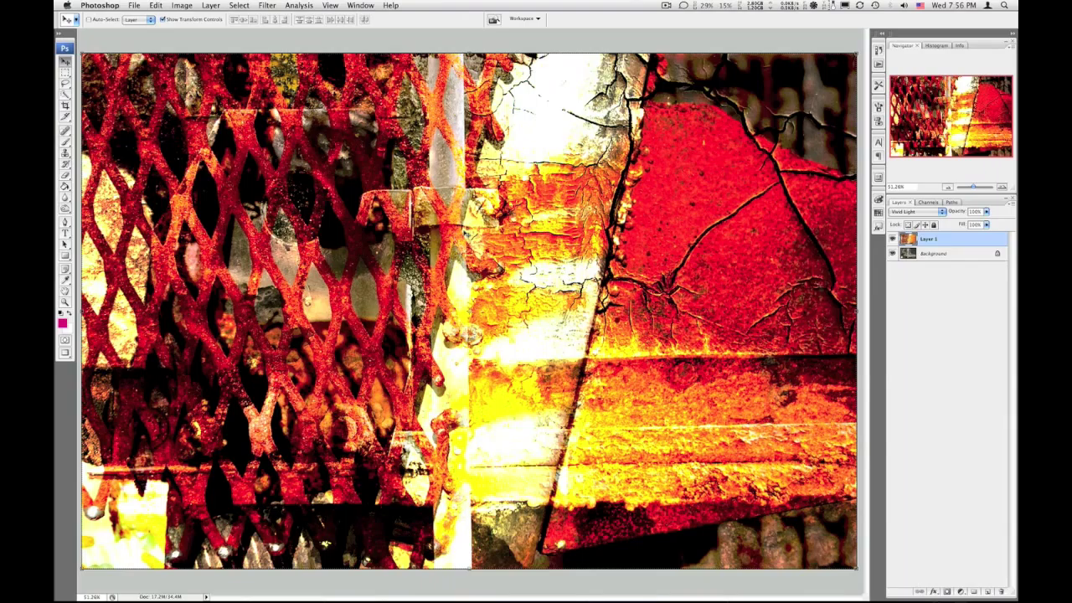
key("shift+plus")
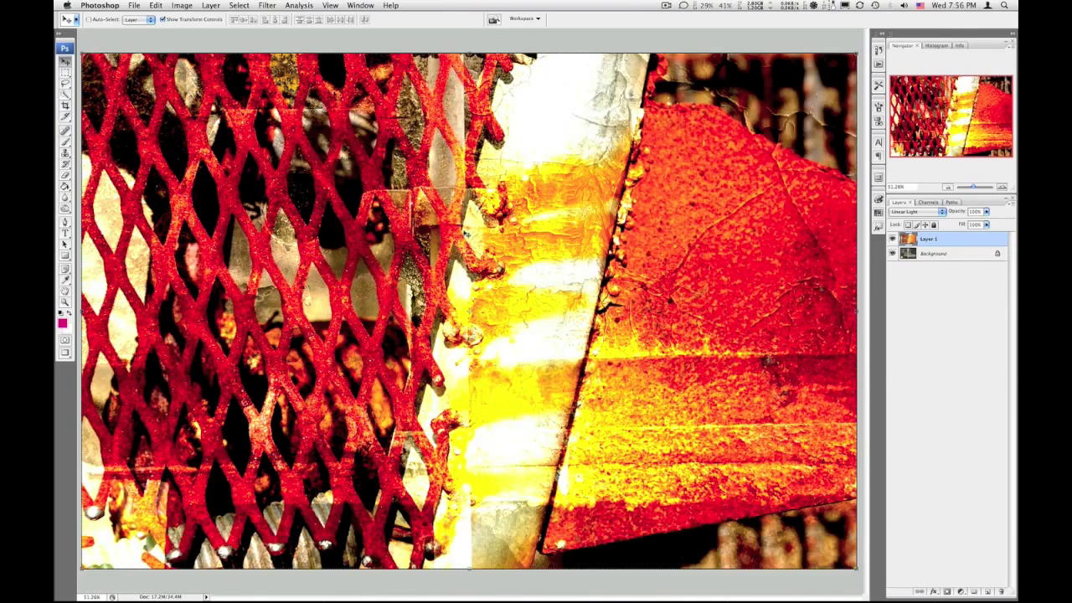
key("shift+plus")
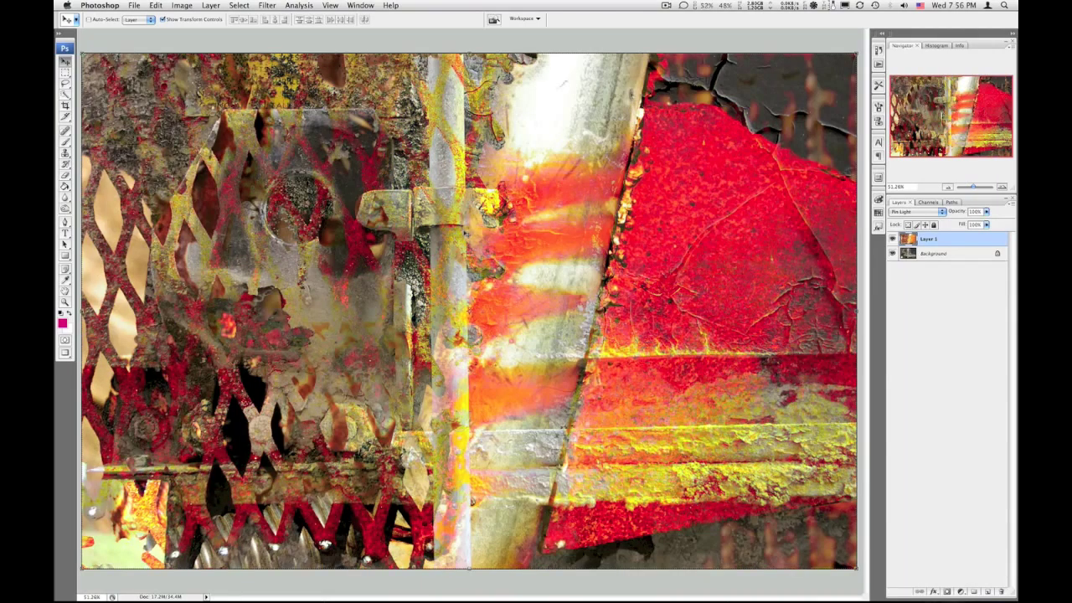
key("shift+plus")
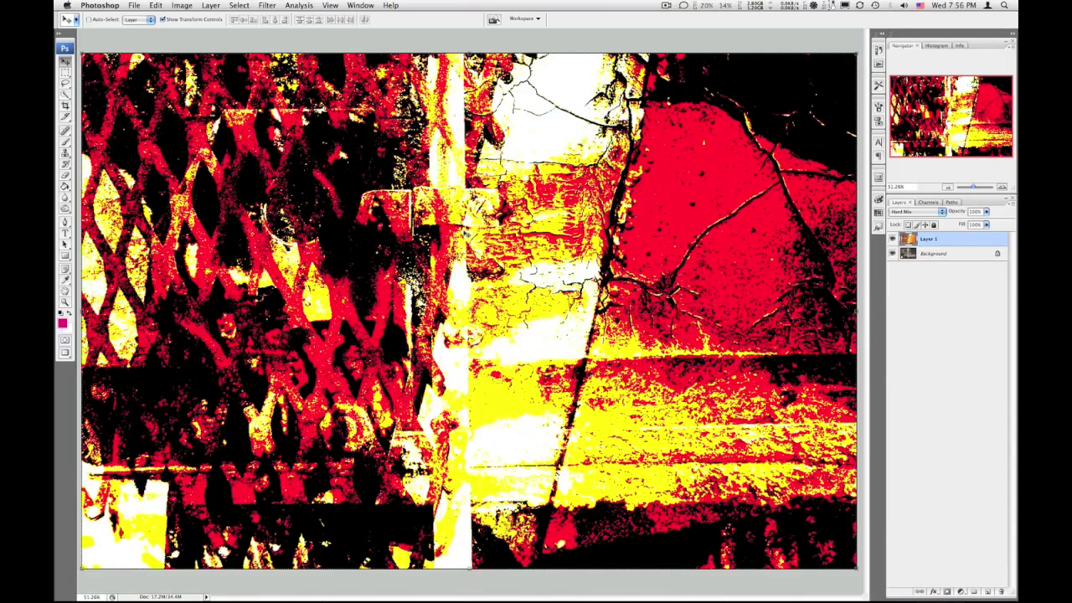
key("shift+plus")
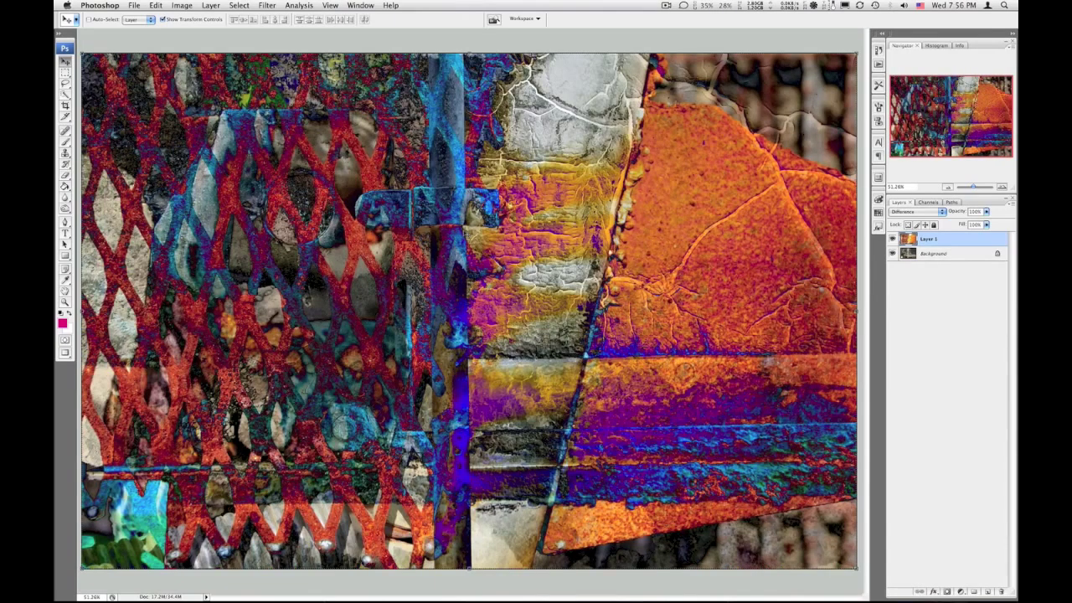
key("shift+plus")
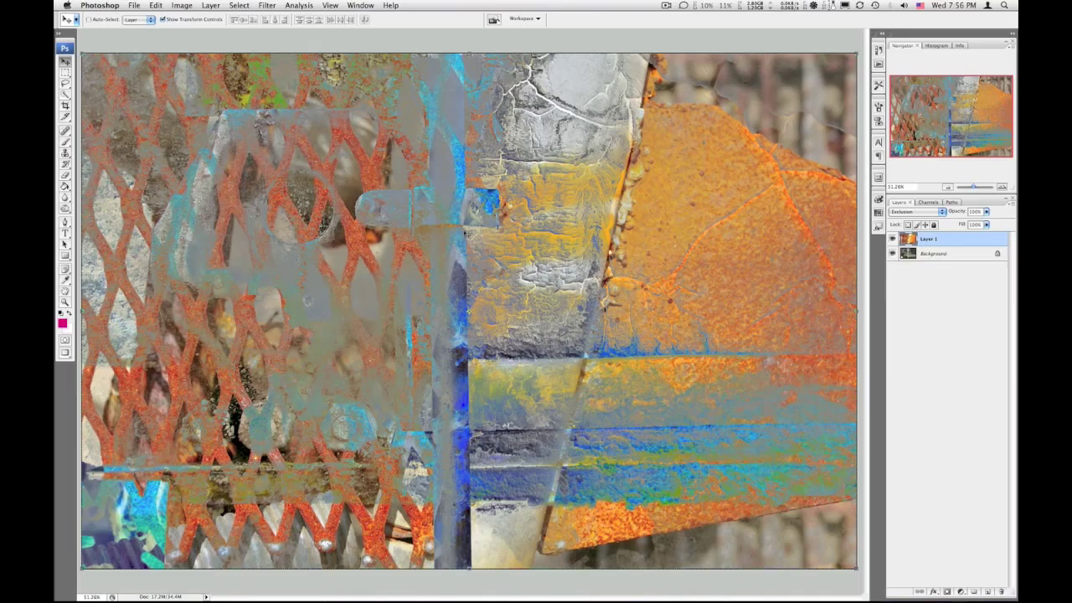
key("shift+plus")
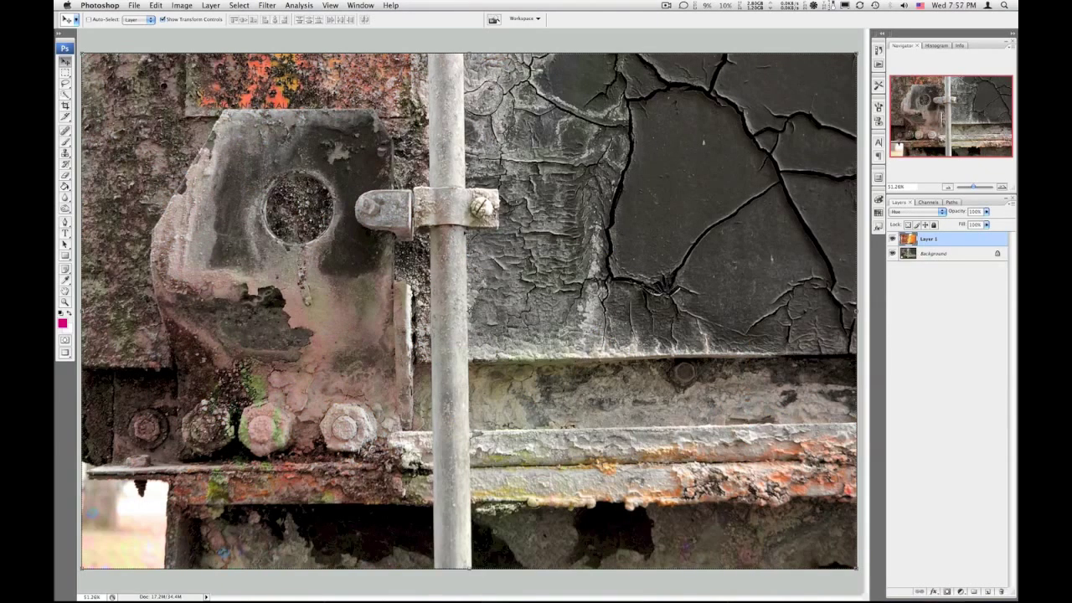
key("shift+plus")
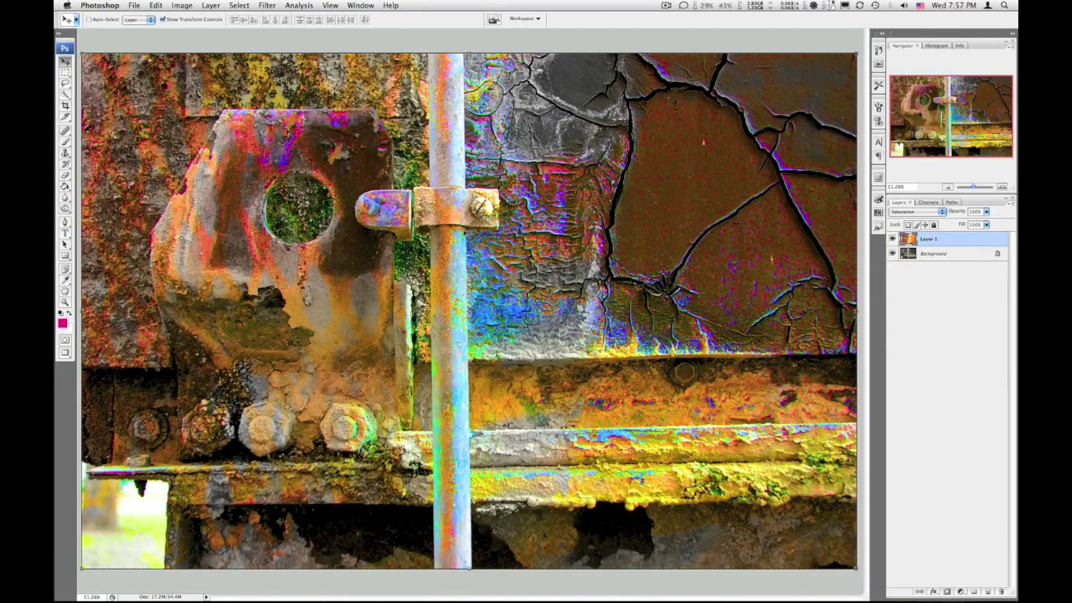
key("shift+plus")
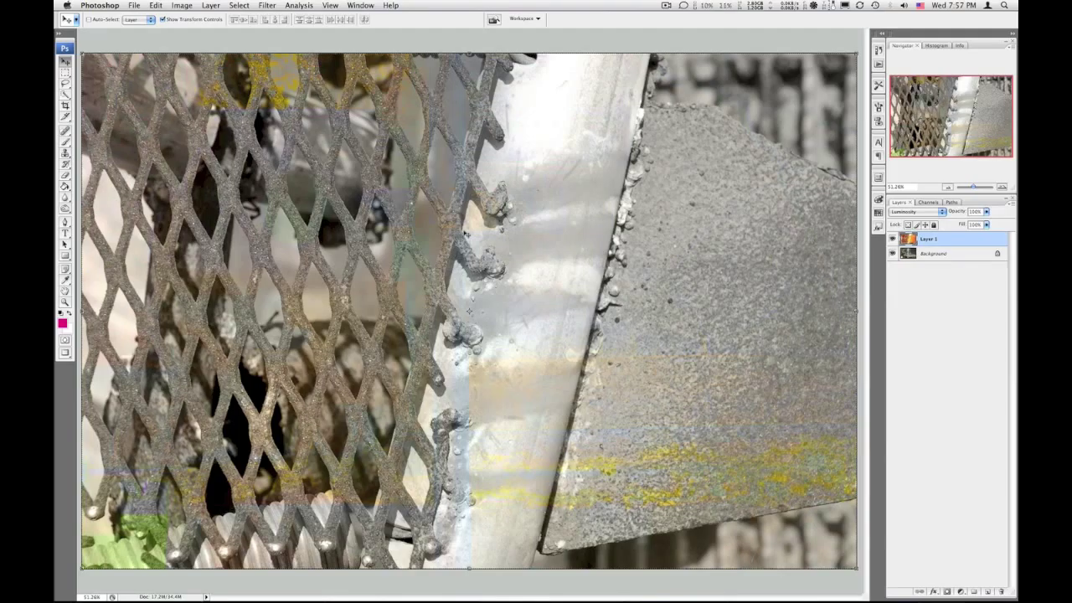
key("shift+plus")
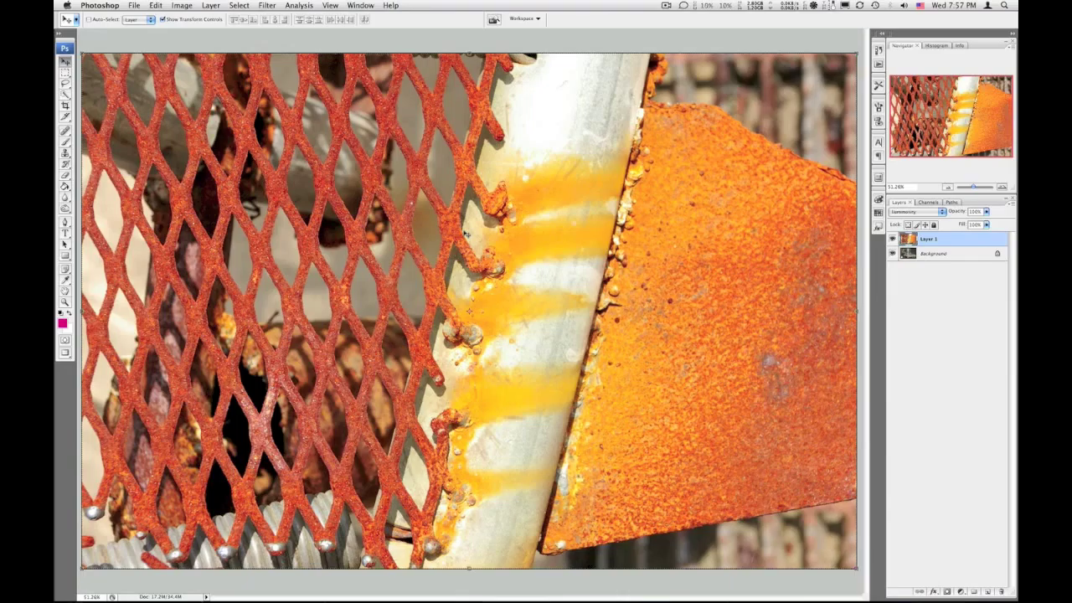
key("shift+minus")
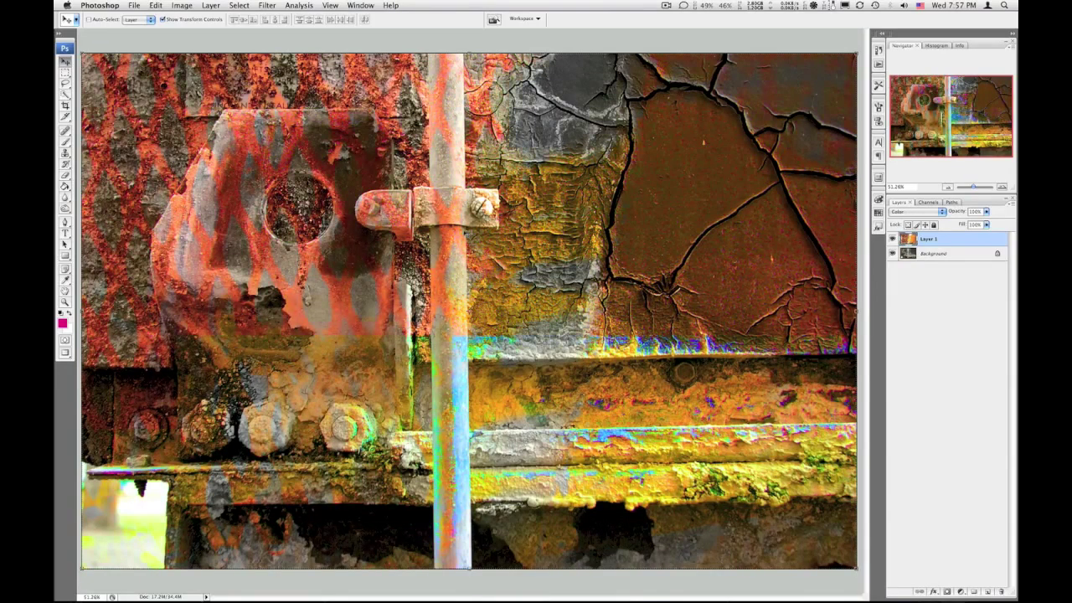
key("shift+minus")
key("shift+minus")
key("shift+minus")
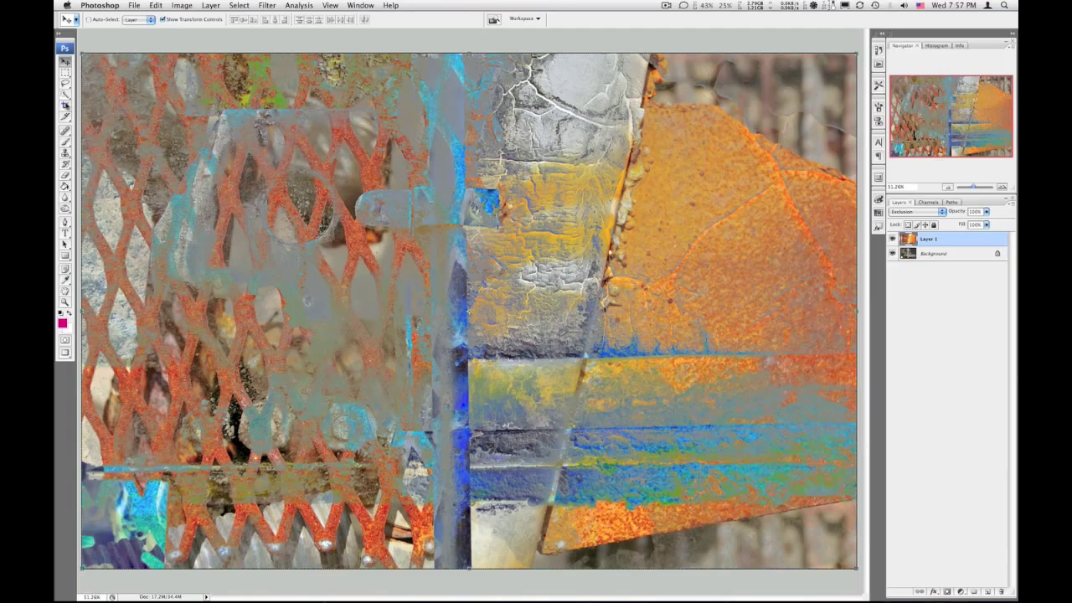
left_click(67, 106)
Crop the composite, pulling the left edge inward to trim the uneven strip
left_click_drag(120, 56, 847, 565)
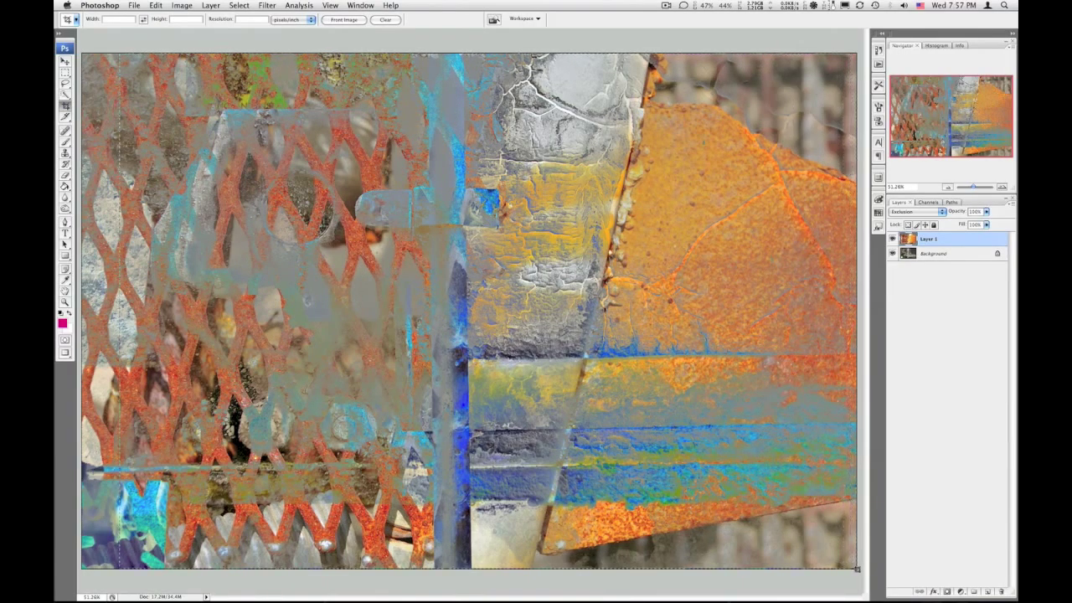
left_click_drag(857, 569, 857, 569)
mouse_move(81, 311)
left_mouse_down()
mouse_move(119, 335)
mouse_move(121, 310)
mouse_move(134, 311)
left_mouse_up()
key("Return")
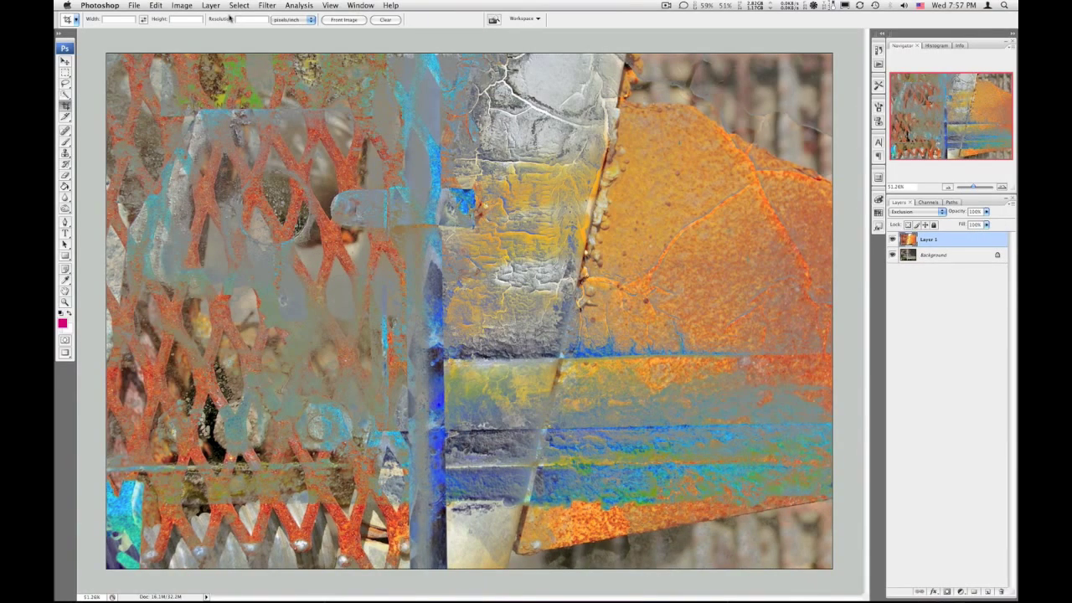
left_click(267, 6)
Apply a Motion Blur of 25° angle and 112-pixel distance to Layer 1, then add a layer mask
mouse_move(291, 179)
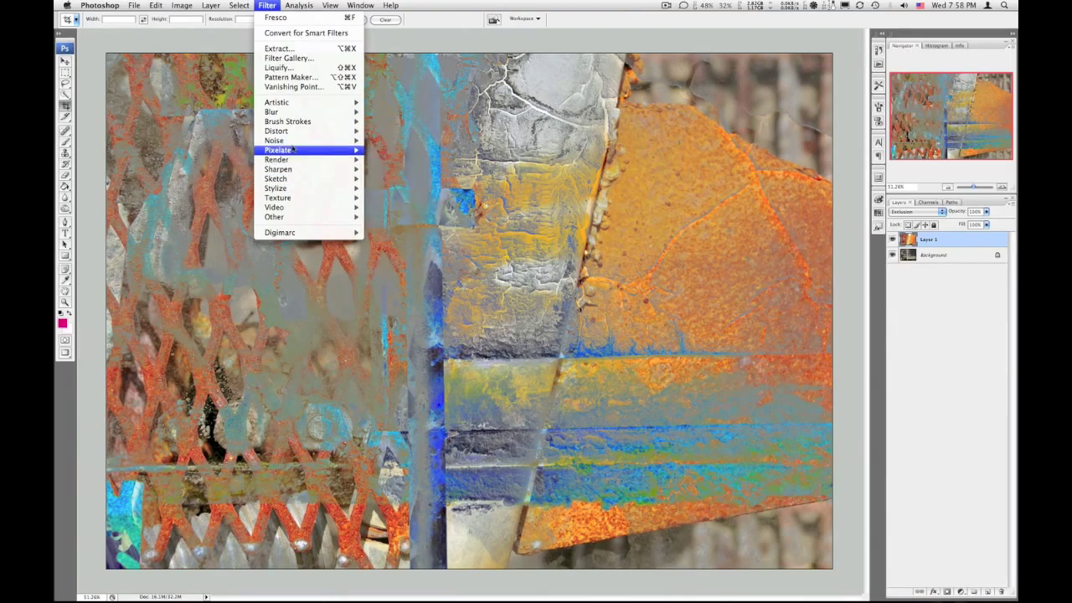
mouse_move(293, 141)
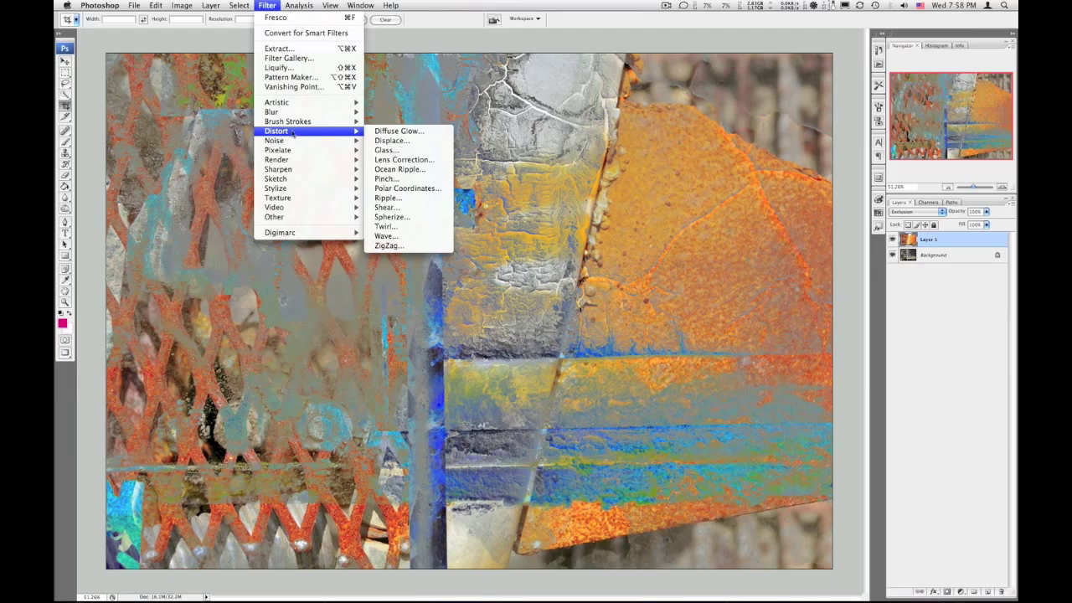
mouse_move(293, 116)
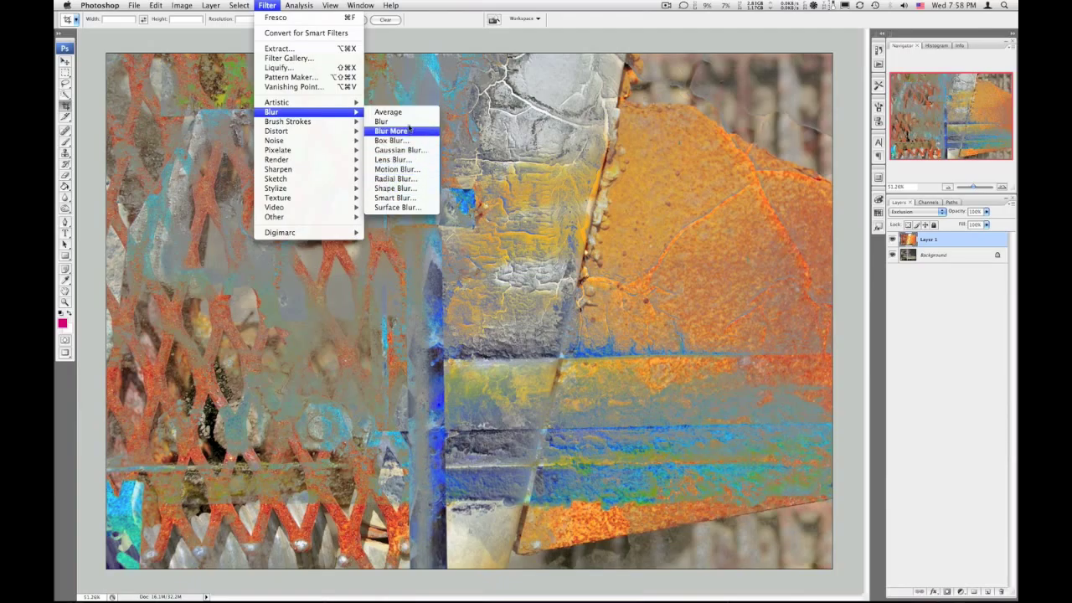
left_click(413, 170)
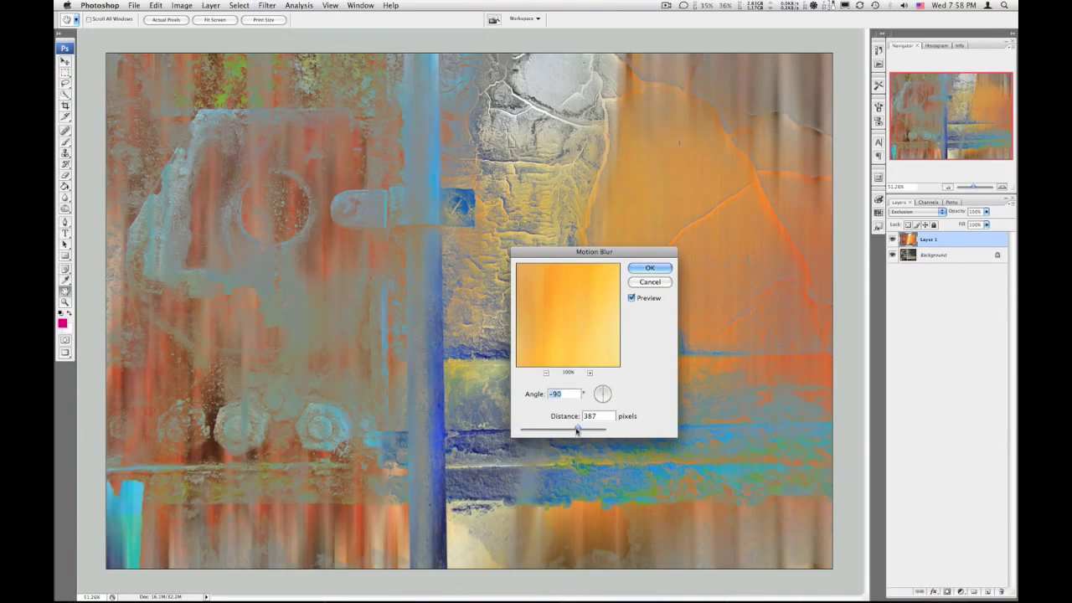
left_click_drag(577, 428, 556, 430)
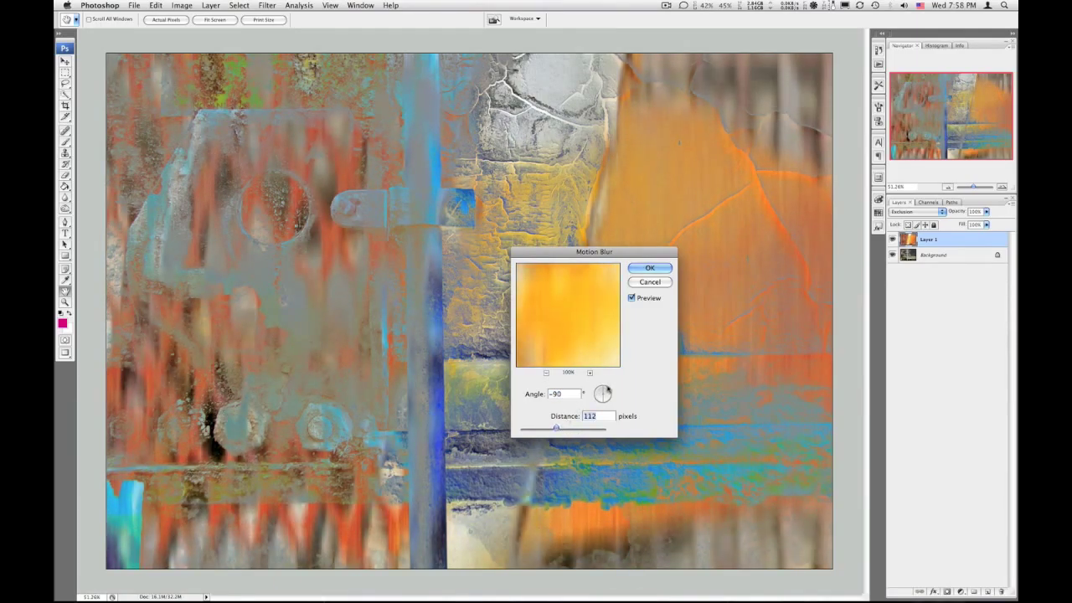
left_click_drag(604, 390, 611, 392)
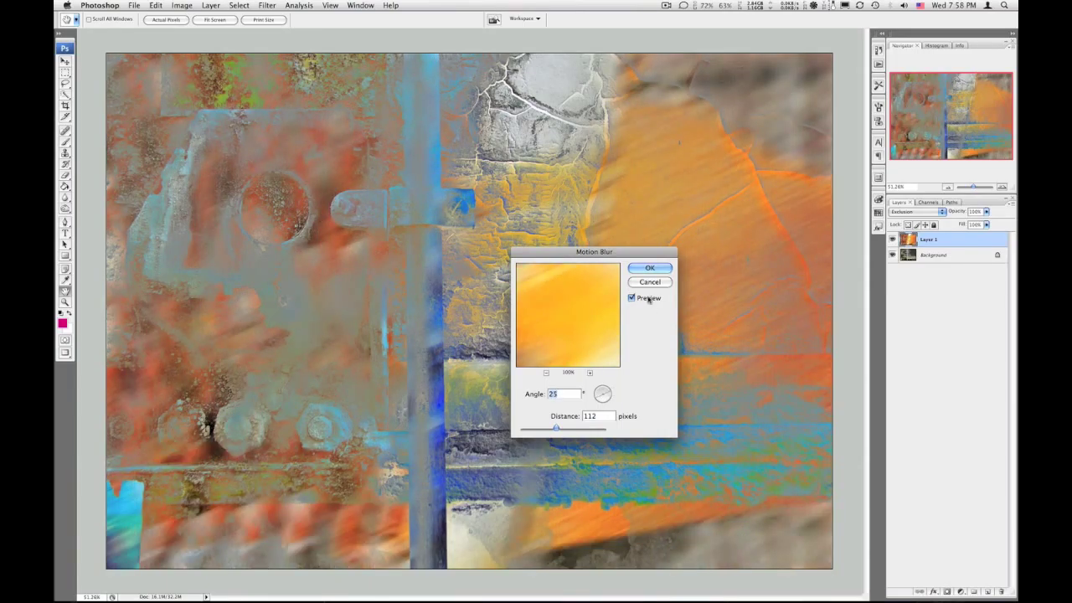
left_click(650, 268)
key("c")
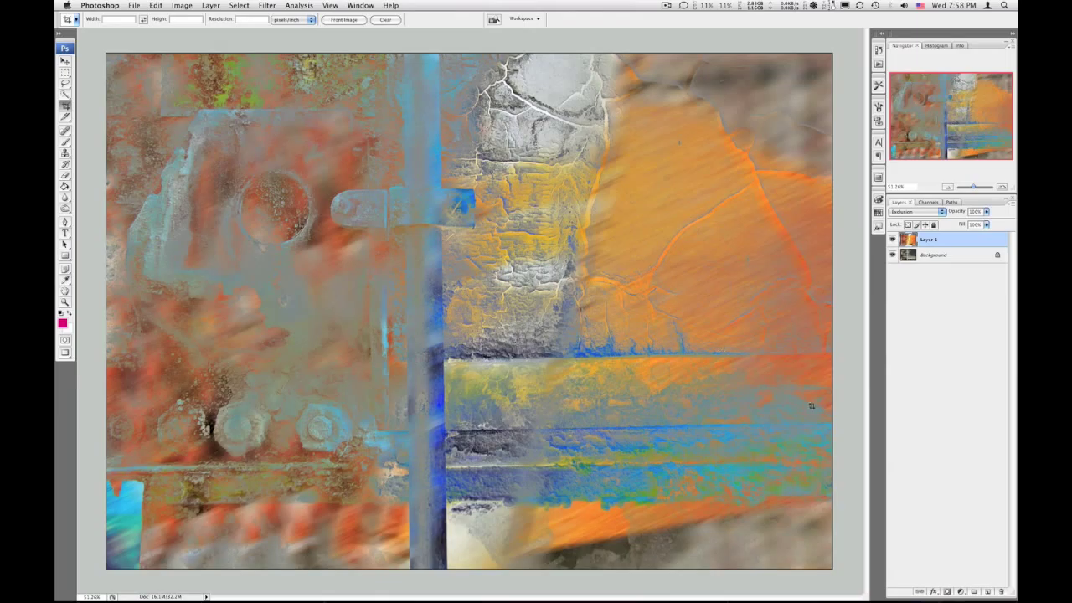
left_click(947, 591)
Brush black into Layer 1's mask over the plate's top-left, its left edge, and the rail below
key("b")
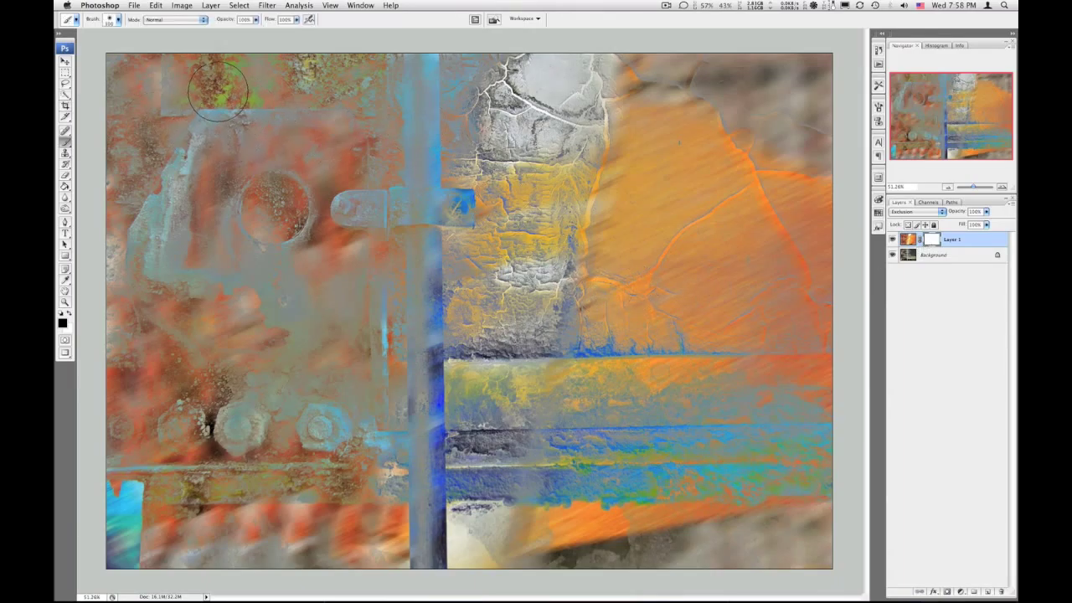
mouse_move(213, 143)
left_mouse_down()
mouse_move(144, 306)
mouse_move(197, 160)
mouse_move(243, 126)
mouse_move(370, 119)
mouse_move(372, 161)
mouse_move(319, 163)
mouse_move(222, 226)
mouse_move(261, 178)
mouse_move(289, 241)
mouse_move(356, 266)
mouse_move(289, 241)
mouse_move(277, 211)
mouse_move(316, 295)
mouse_move(328, 293)
mouse_move(352, 332)
mouse_move(377, 513)
mouse_move(245, 279)
mouse_move(222, 348)
mouse_move(195, 297)
mouse_move(178, 371)
mouse_move(131, 431)
mouse_move(383, 448)
mouse_move(136, 470)
mouse_move(264, 473)
mouse_move(256, 315)
mouse_move(228, 151)
mouse_move(214, 139)
mouse_move(288, 134)
mouse_move(345, 140)
mouse_move(285, 186)
mouse_move(308, 328)
mouse_move(352, 310)
mouse_move(351, 338)
mouse_move(349, 272)
mouse_move(362, 350)
mouse_move(354, 394)
mouse_move(352, 359)
mouse_move(312, 392)
mouse_move(190, 351)
mouse_move(179, 423)
mouse_move(138, 440)
mouse_move(209, 471)
mouse_move(364, 479)
left_mouse_up()
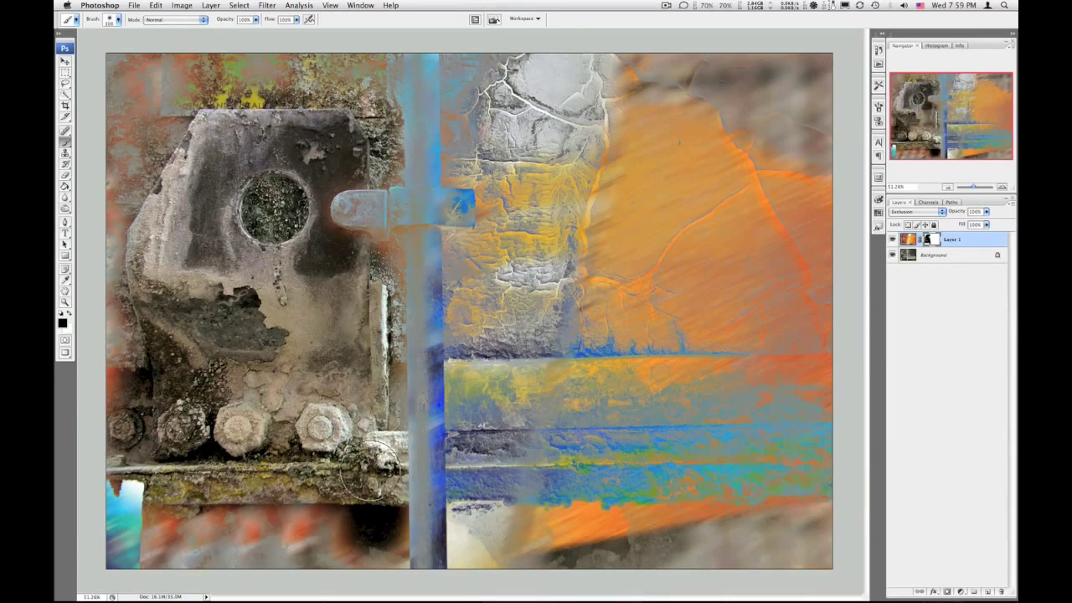
mouse_move(340, 92)
left_mouse_down()
mouse_move(201, 151)
mouse_move(235, 144)
mouse_move(163, 275)
mouse_move(152, 240)
mouse_move(159, 281)
left_mouse_up()
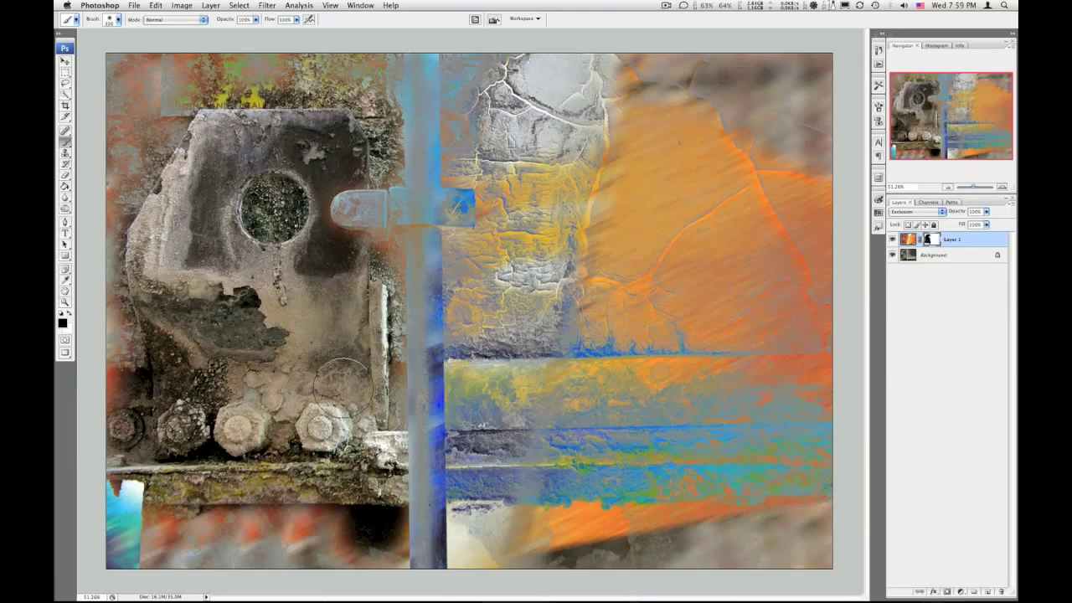
mouse_move(350, 484)
left_mouse_down()
mouse_move(164, 486)
mouse_move(209, 466)
left_mouse_up()
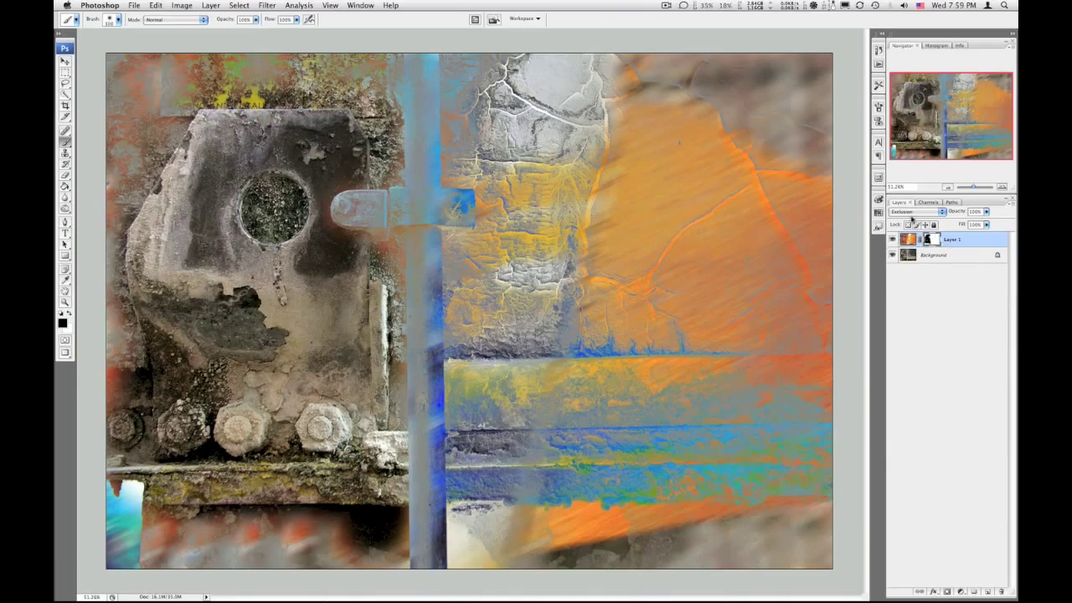
left_click(930, 241)
left_click(909, 243)
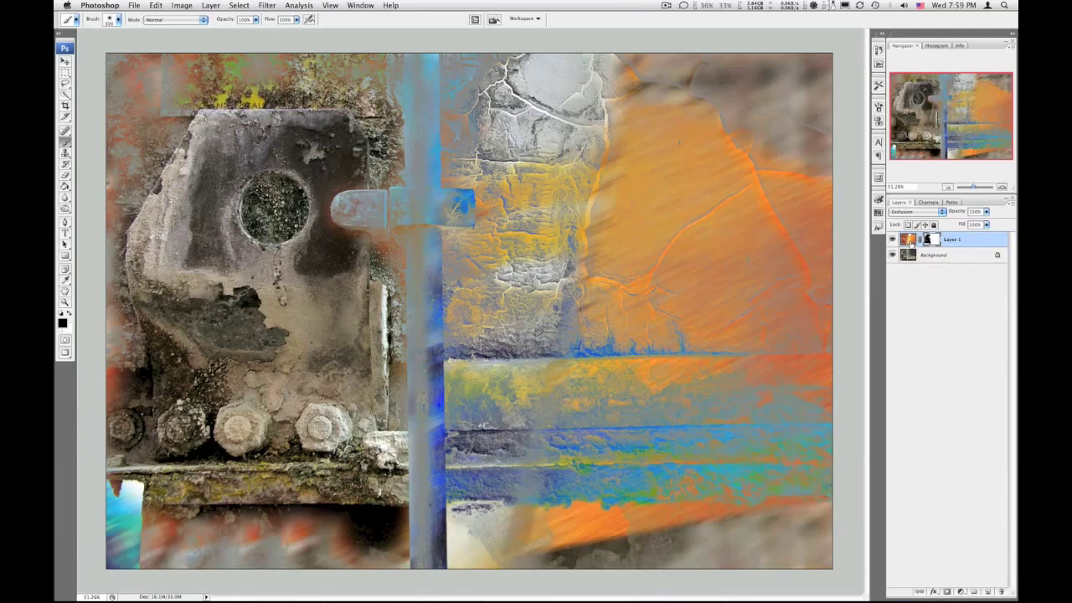